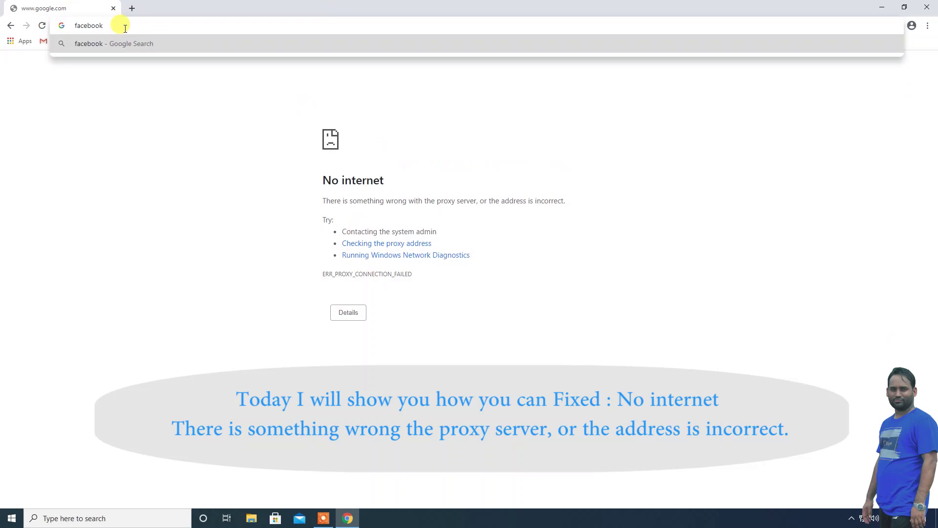
# Try to load facebook.com in the browser.
pyautogui.write('com')
pyautogui.press('Return')
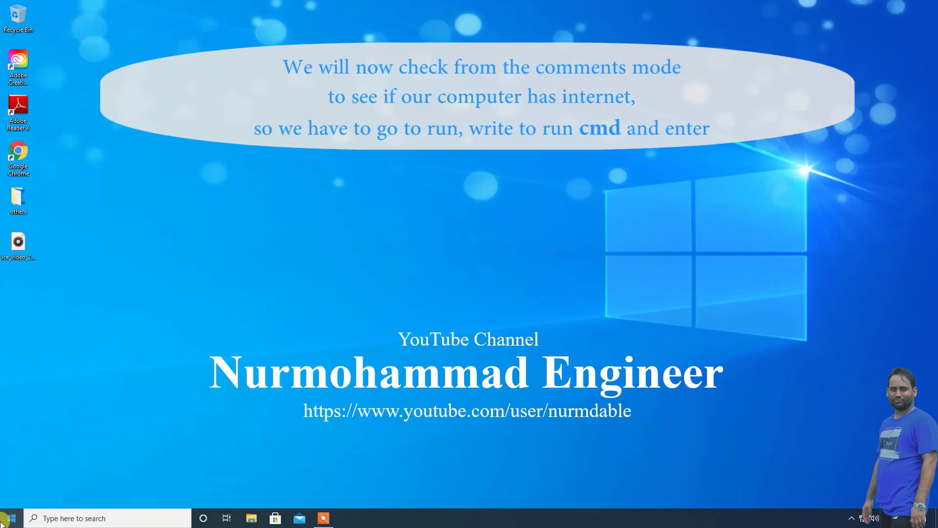
# Open a Command Prompt window by running cmd from the Windows Run dialog.
pyautogui.rightClick(5, 520)
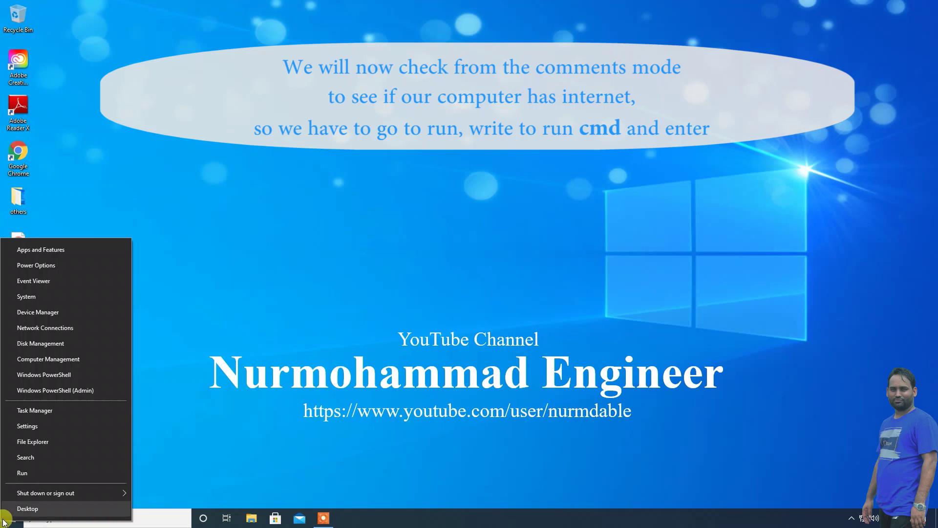
pyautogui.click(30, 472)
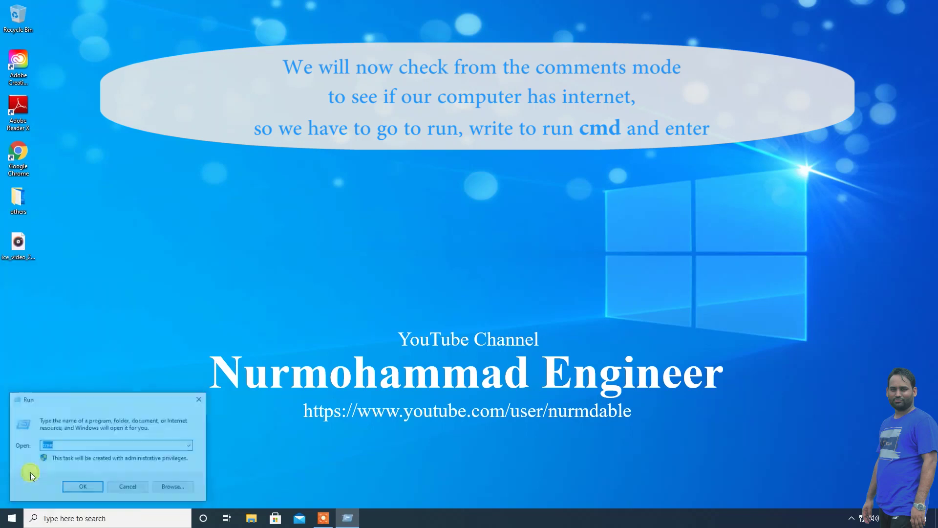
pyautogui.write('cmd')
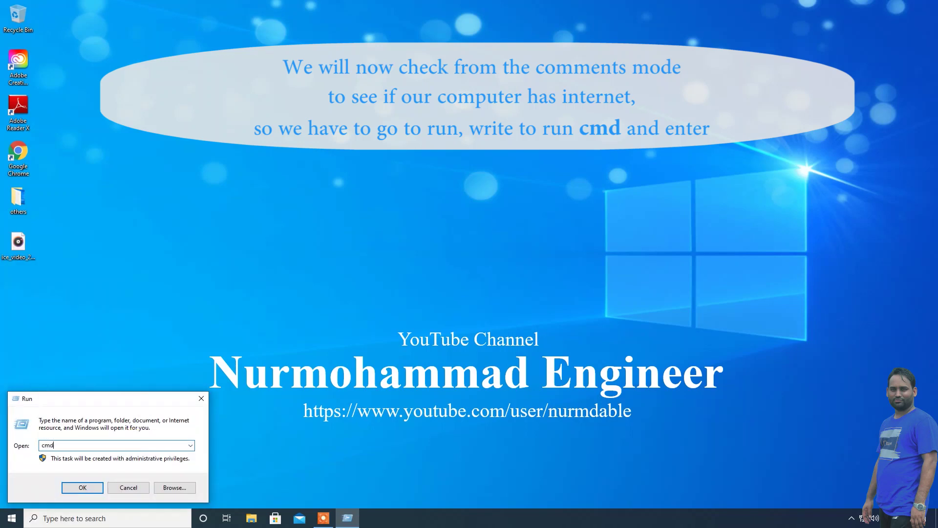
pyautogui.click(83, 487)
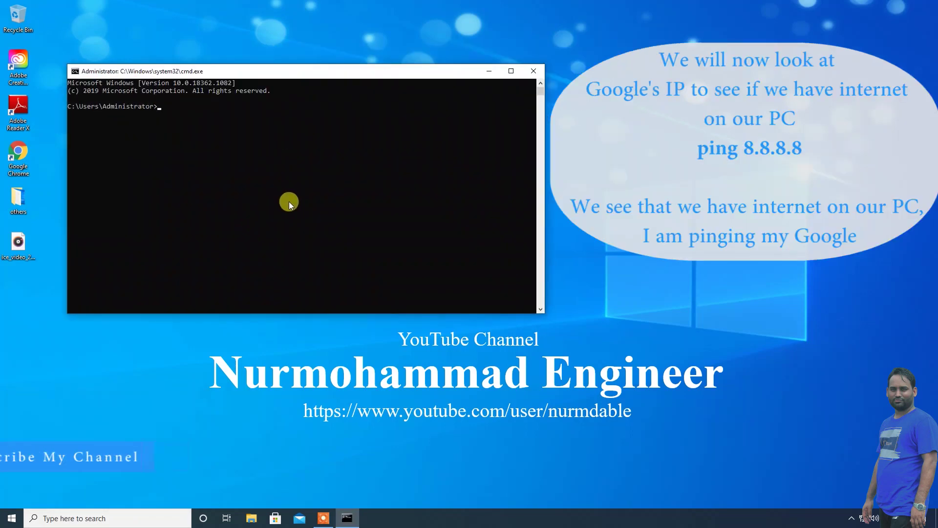
# Ping 8.8.8.8 to test the internet connection, stopping the command before it completes.
pyautogui.write('ping 8.8.8.8')
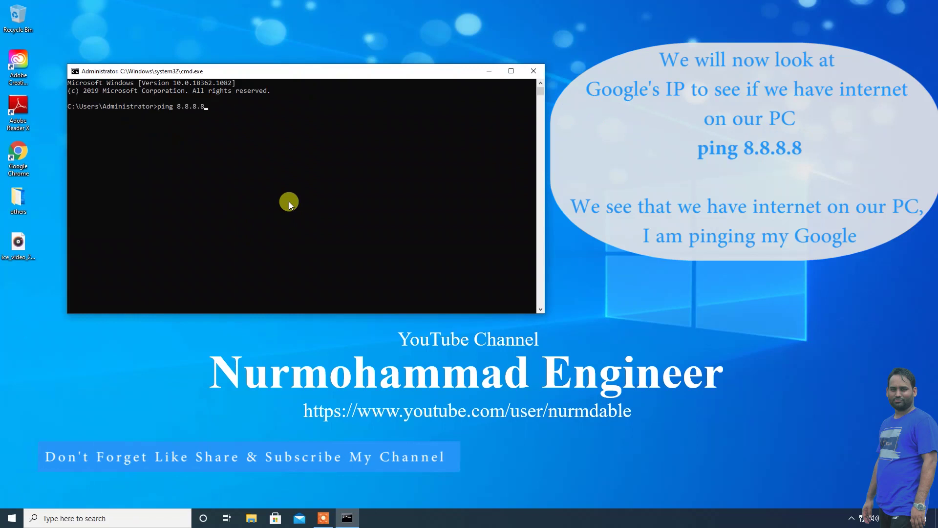
pyautogui.press('Return')
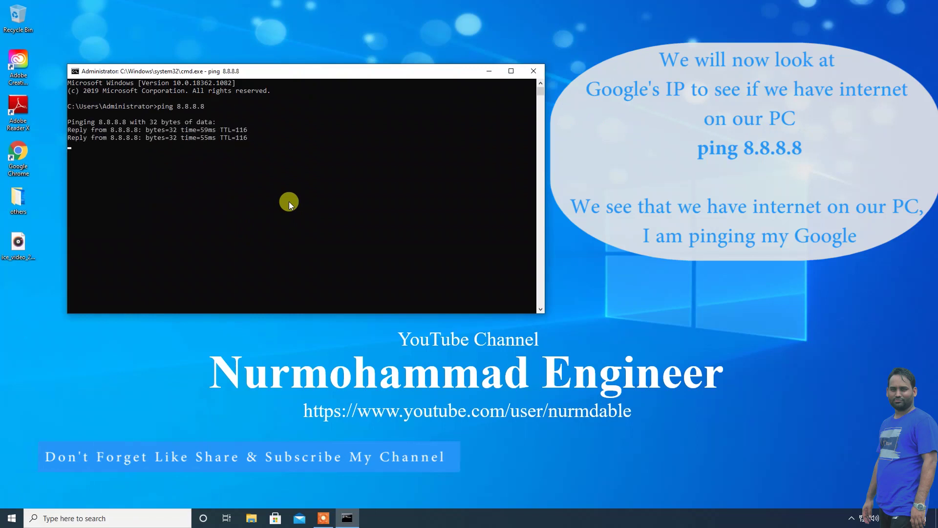
pyautogui.hotkey('ctrl', 'c')
# Reuse the previous ping command with facebook.com as the target and run it.
pyautogui.press('Up')
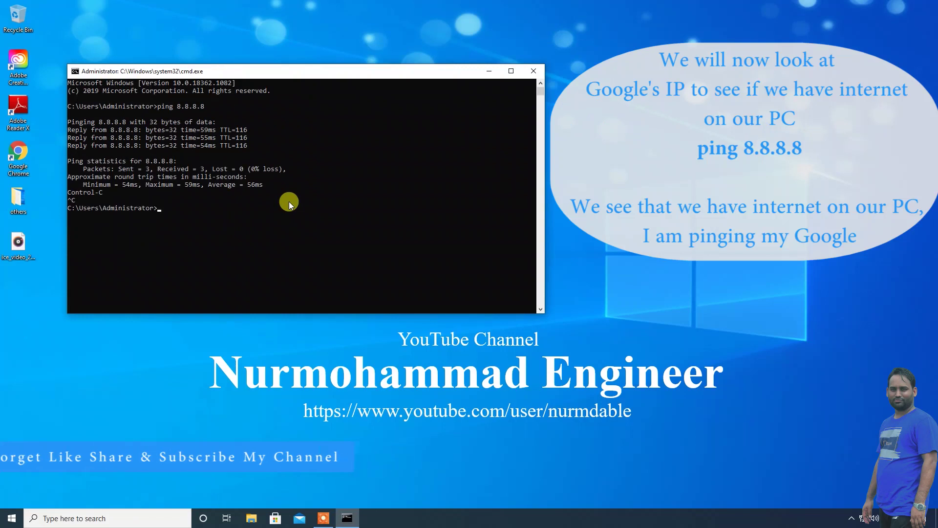
pyautogui.press('BackSpace')
pyautogui.press('BackSpace')
pyautogui.press('BackSpace')
pyautogui.press('BackSpace')
pyautogui.press('BackSpace')
pyautogui.press('BackSpace')
pyautogui.press('BackSpace')
pyautogui.write('face')
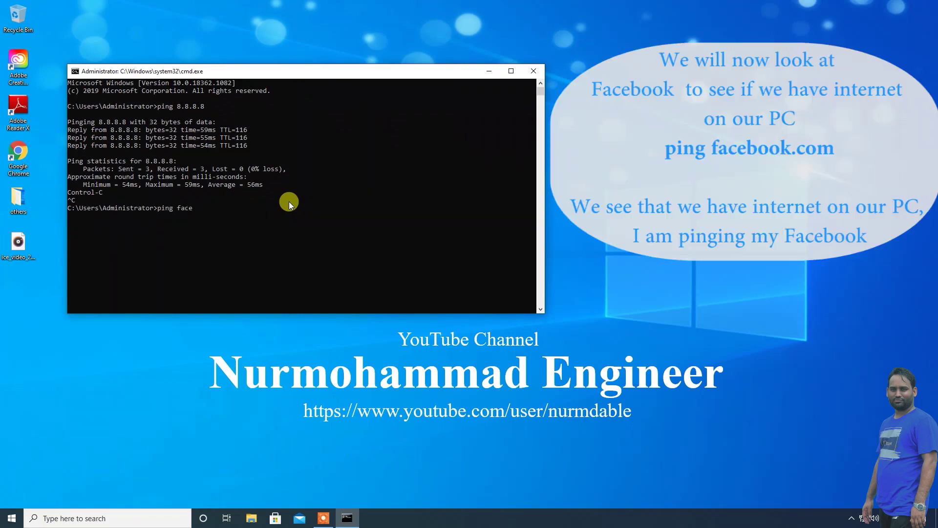
pyautogui.write('book.com')
pyautogui.press('Return')
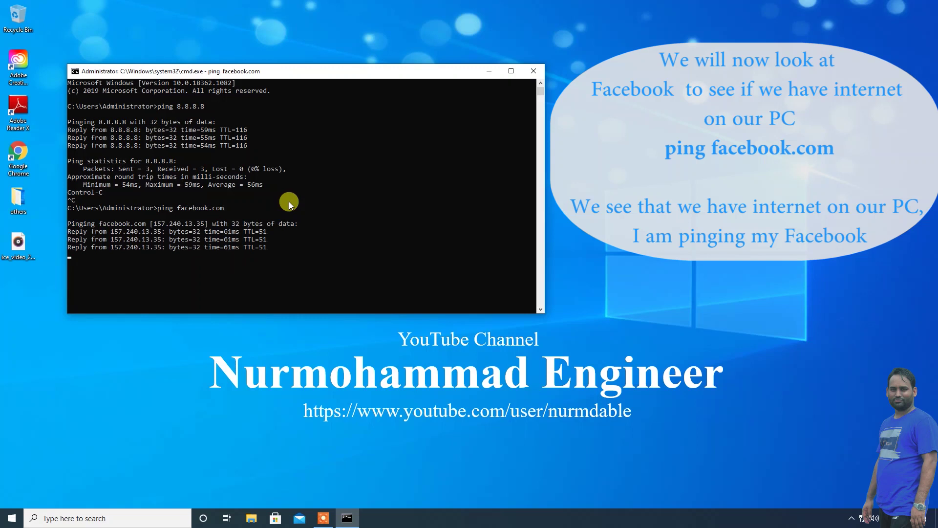
# Ping google.com by editing the recalled command, and close the Command Prompt.
pyautogui.press('Return')
pyautogui.press('Up')
pyautogui.press('BackSpace')
pyautogui.press('BackSpace')
pyautogui.press('BackSpace')
pyautogui.press('BackSpace')
pyautogui.press('BackSpace')
pyautogui.press('BackSpace')
pyautogui.press('BackSpace')
pyautogui.press('BackSpace')
pyautogui.press('BackSpace')
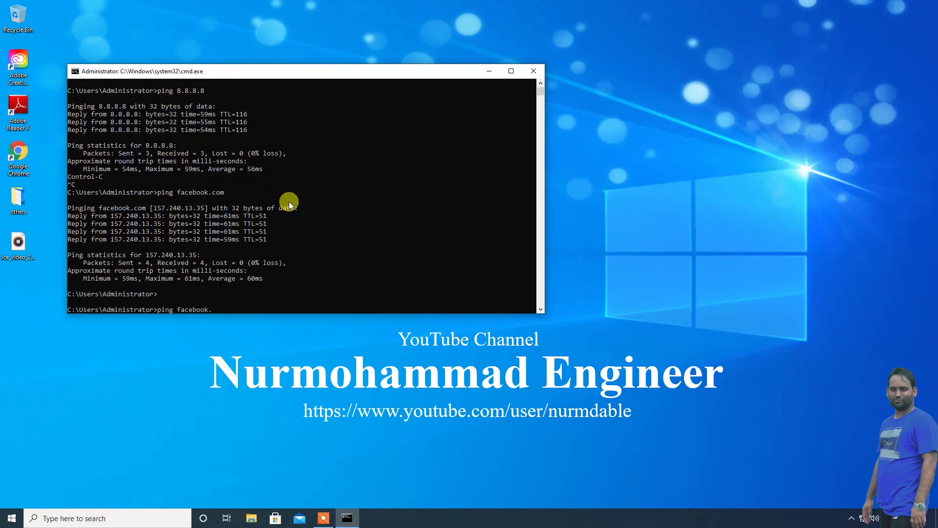
pyautogui.press('BackSpace')
pyautogui.press('BackSpace')
pyautogui.press('BackSpace')
pyautogui.write('goog')
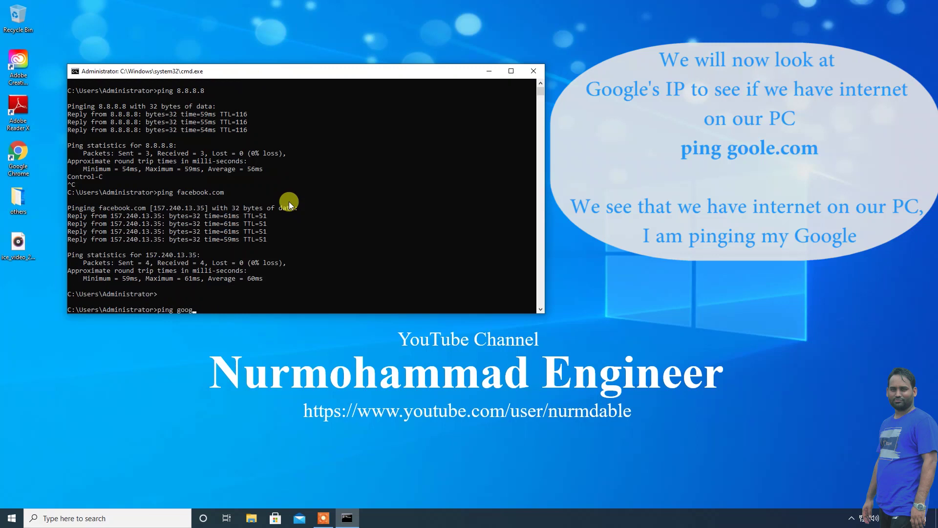
pyautogui.write('le.com')
pyautogui.press('Return')
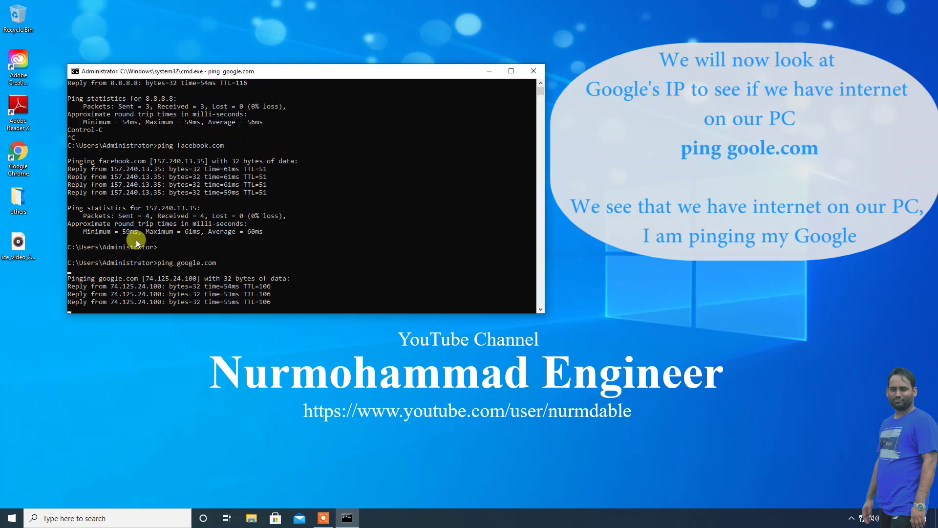
pyautogui.click(530, 70)
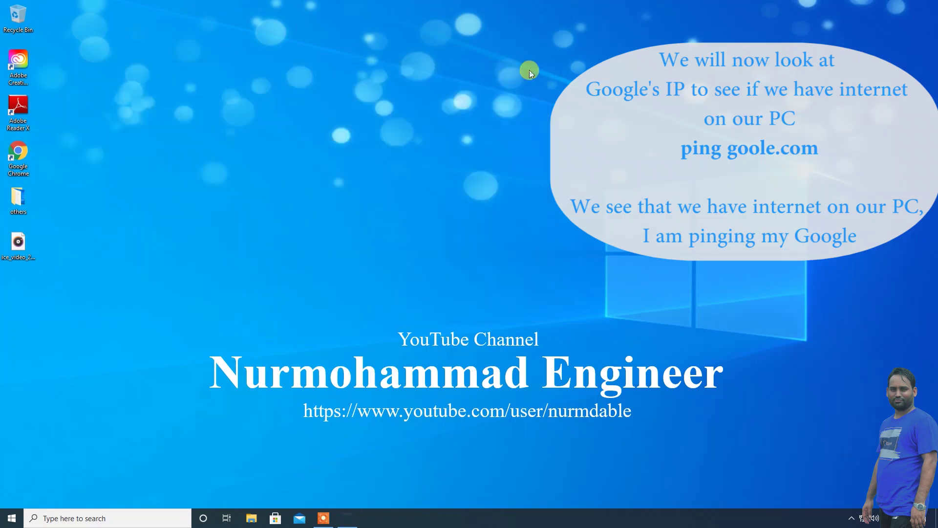
# Switch to Google Chrome and try to load the bookmarked Gmail page.
pyautogui.rightClick(358, 75)
pyautogui.click(375, 105)
pyautogui.doubleClick(18, 158)
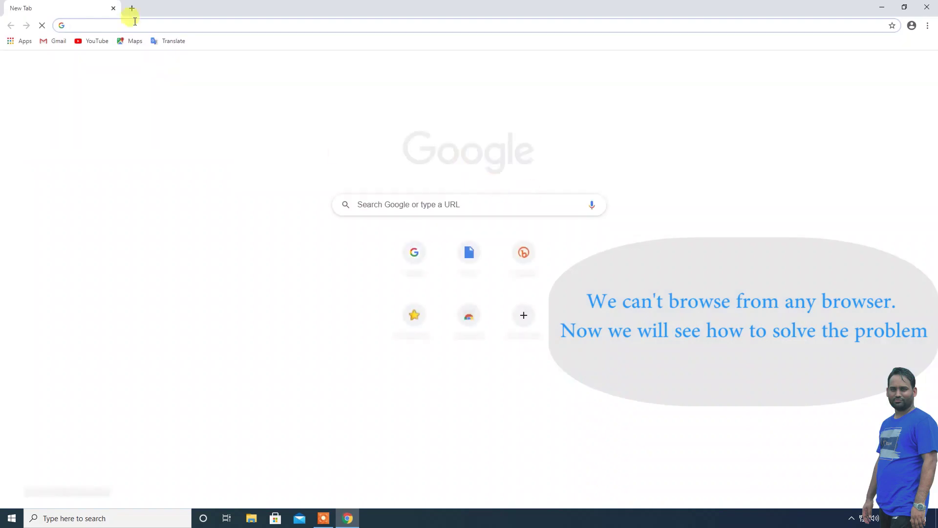
pyautogui.click(57, 41)
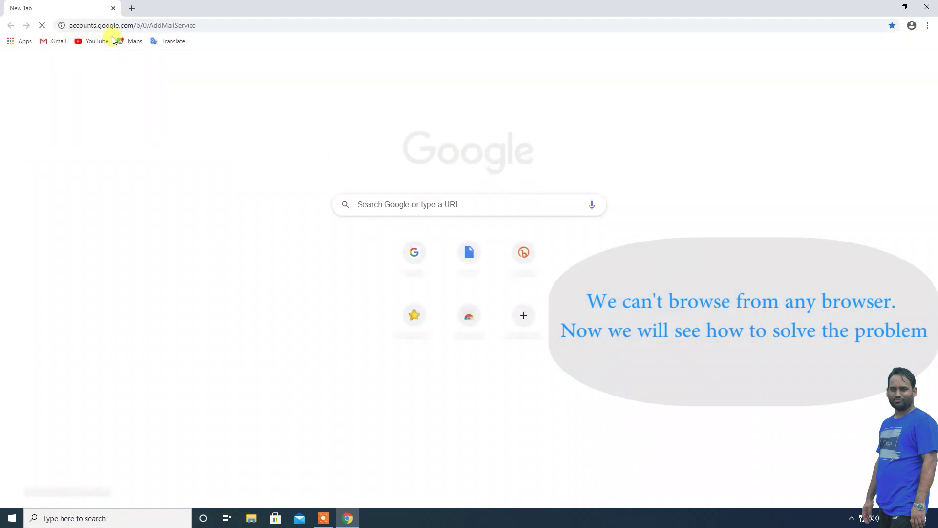
# Find Internet Explorer with a Windows search for "inter" and open it.
pyautogui.click(96, 520)
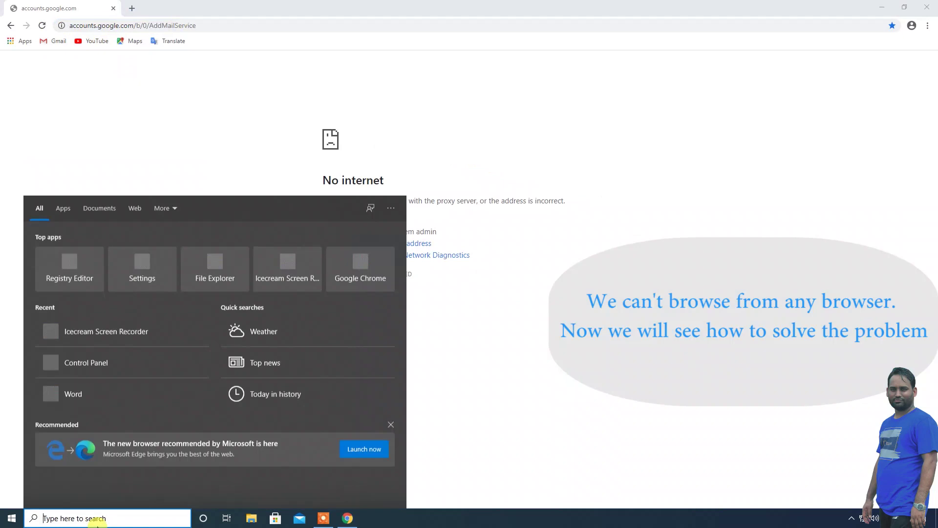
pyautogui.write('inter')
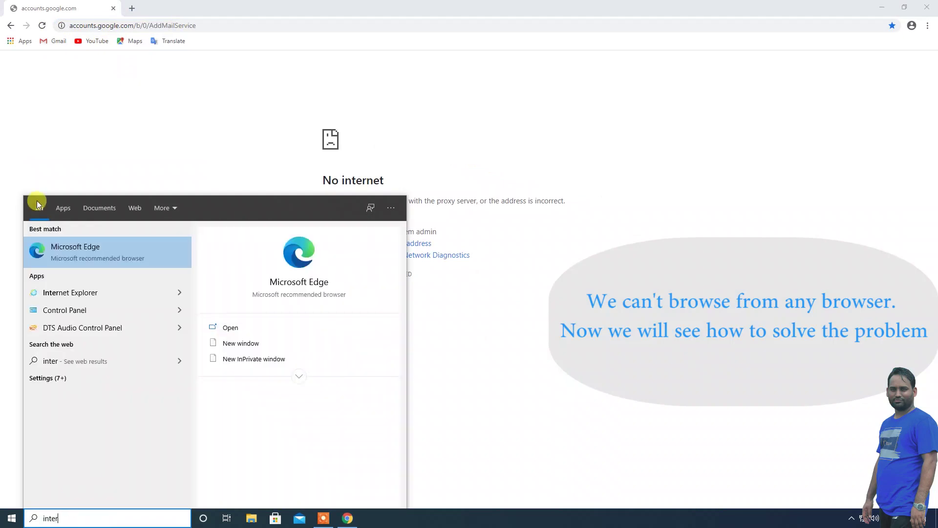
pyautogui.click(87, 292)
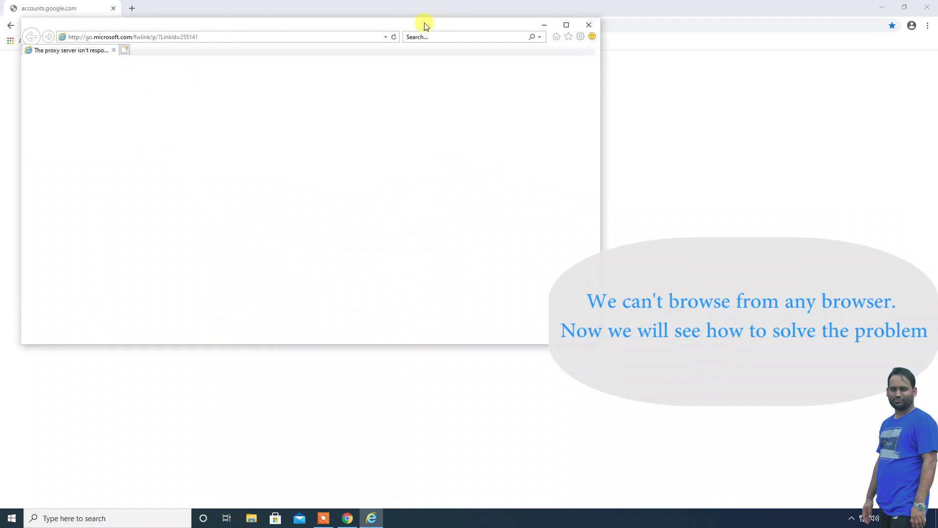
pyautogui.click(538, 333)
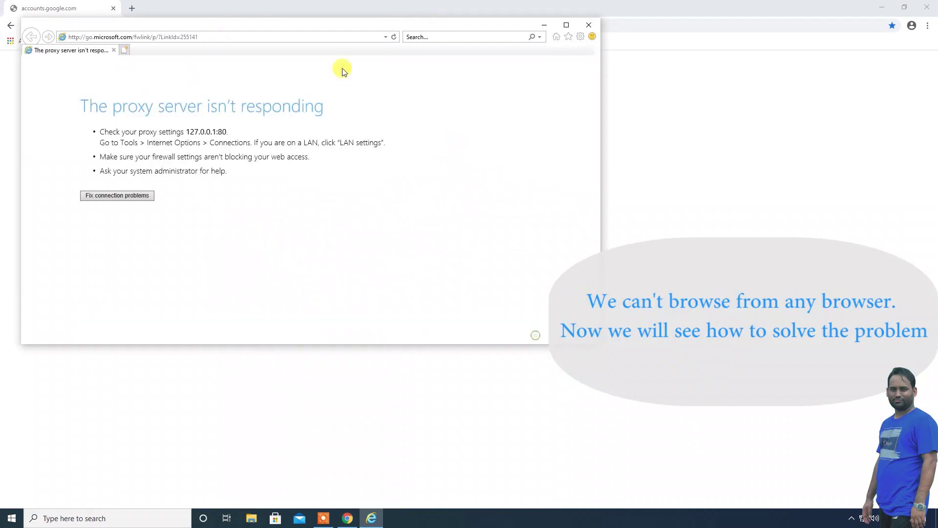
# Maximize the Internet Explorer window and try to load google.com in it.
pyautogui.doubleClick(305, 25)
pyautogui.click(198, 17)
pyautogui.write('google.com/')
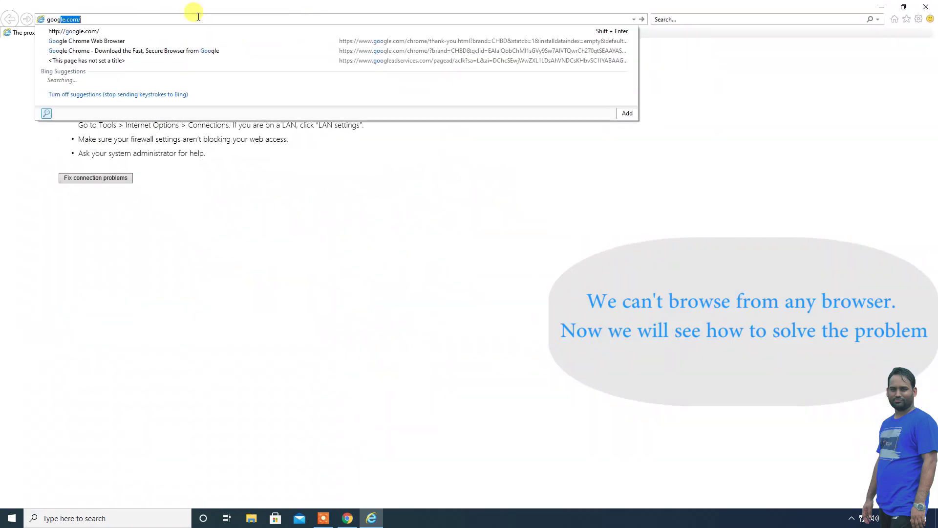
pyautogui.press('Return')
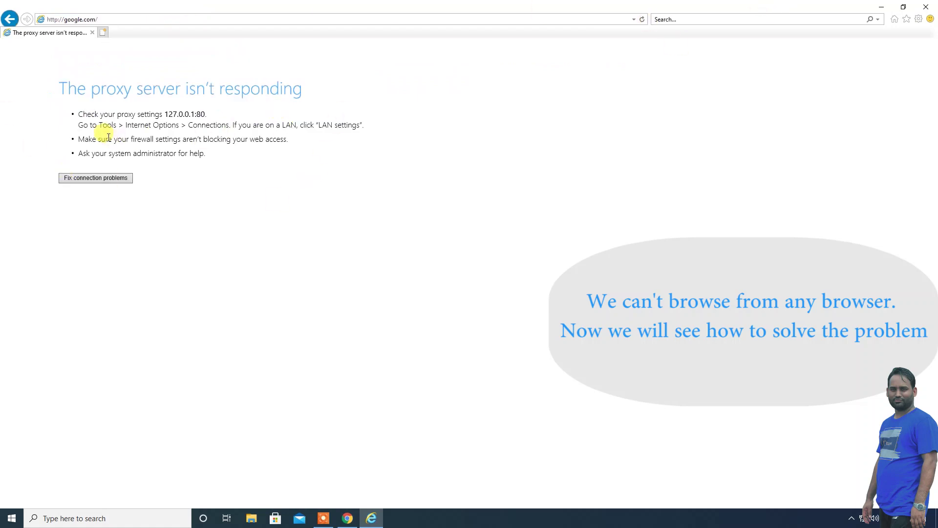
# Highlight the error page's hint about LAN settings, and close both Internet Explorer and Chrome.
pyautogui.moveTo(81, 126); pyautogui.dragTo(361, 126)
pyautogui.click(356, 146)
pyautogui.click(921, 9)
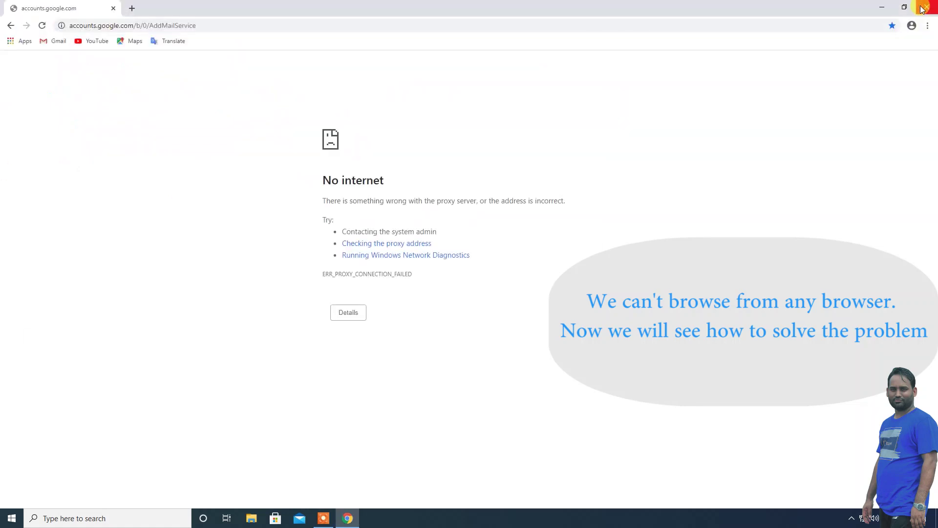
pyautogui.click(921, 9)
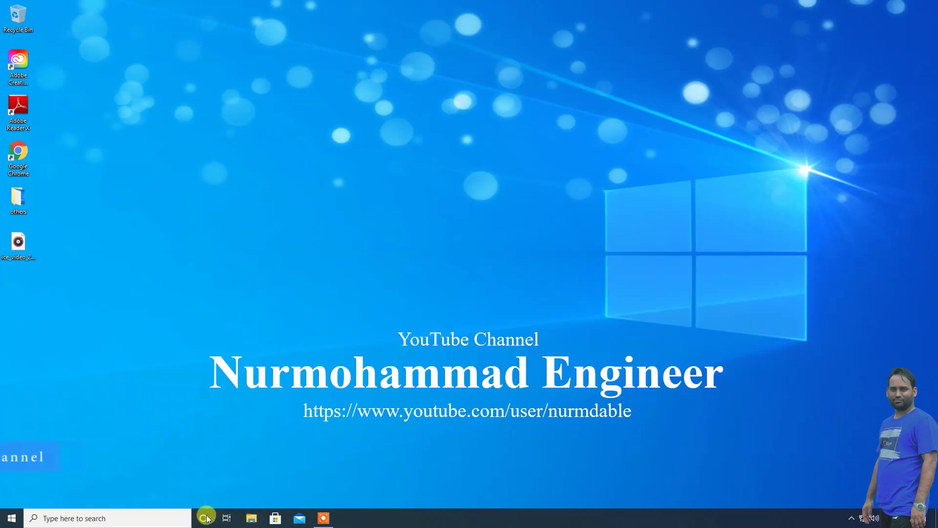
# Open Control Panel through Windows search and set its view to Small icons.
pyautogui.click(93, 519)
pyautogui.write('c')
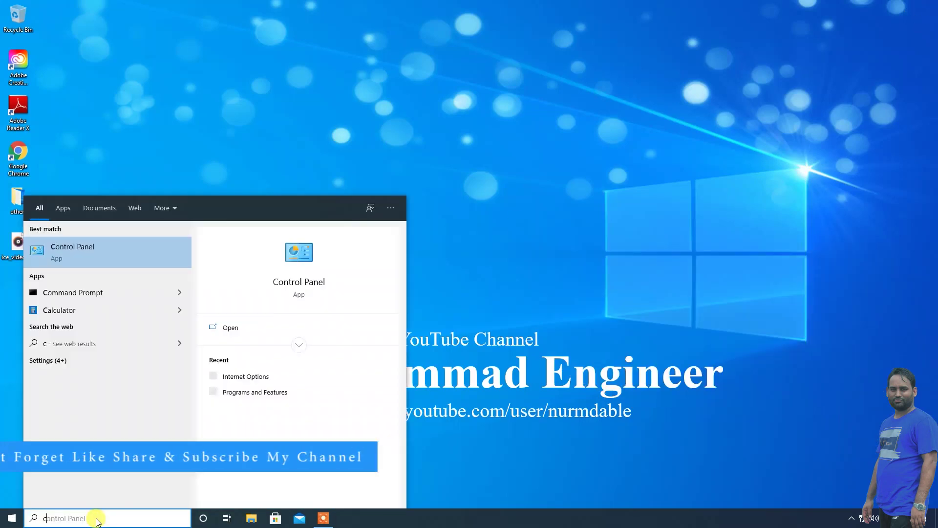
pyautogui.write('ontr')
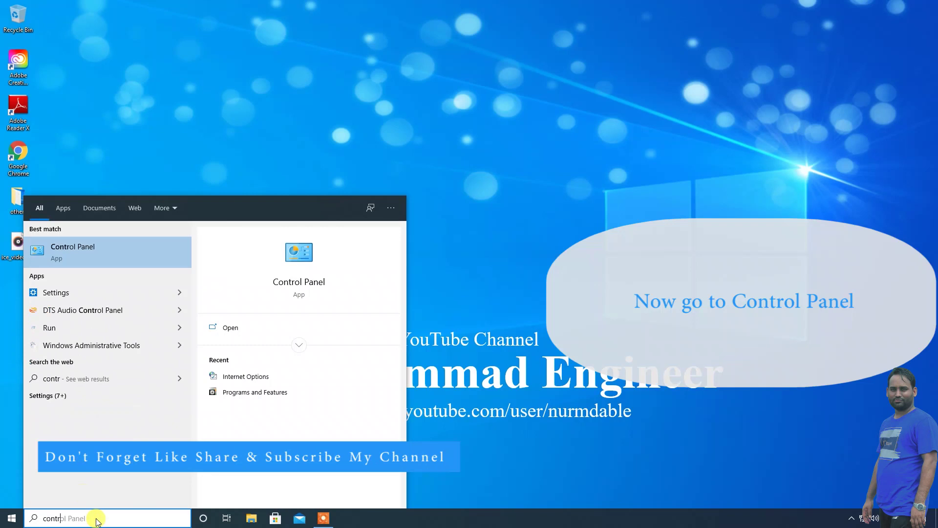
pyautogui.click(89, 251)
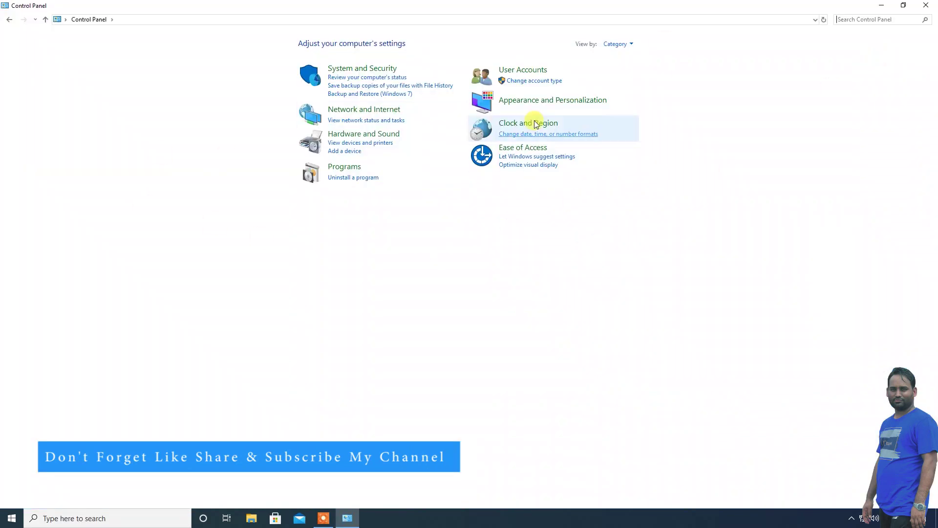
pyautogui.click(623, 43)
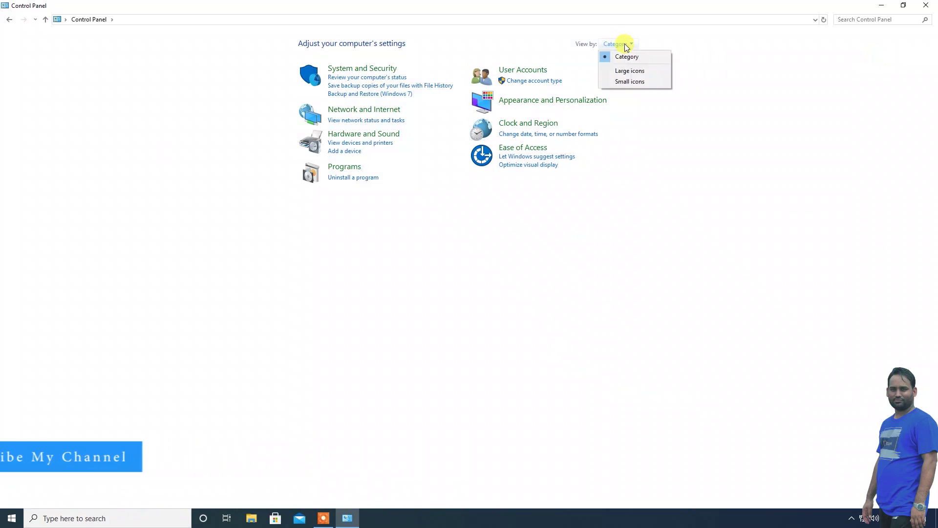
pyautogui.click(639, 82)
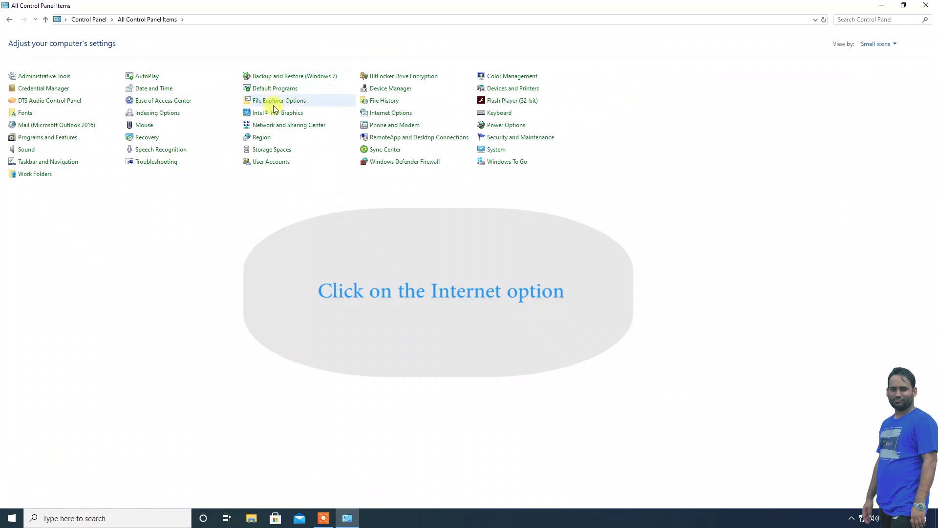
# Open Internet Options and bring up the Connections settings, looking briefly through the Security, Privacy and Content settings.
pyautogui.click(386, 115)
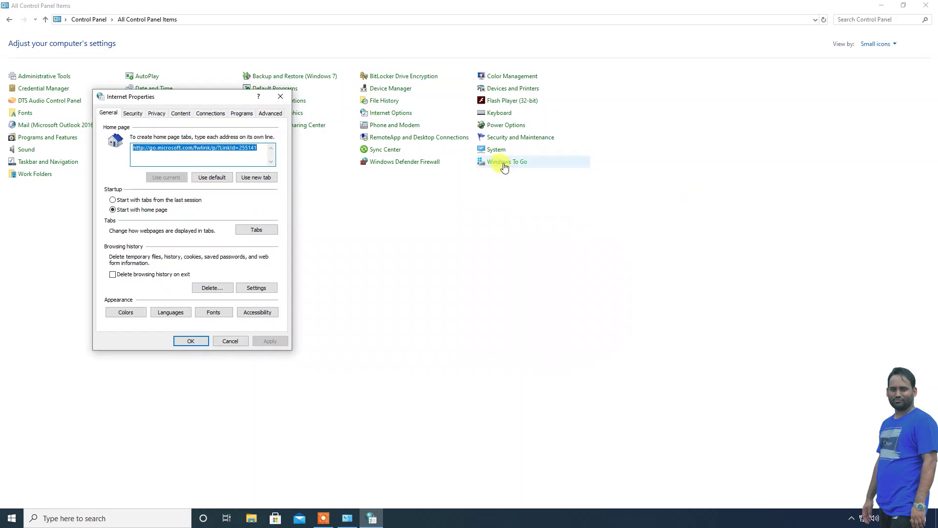
pyautogui.click(207, 117)
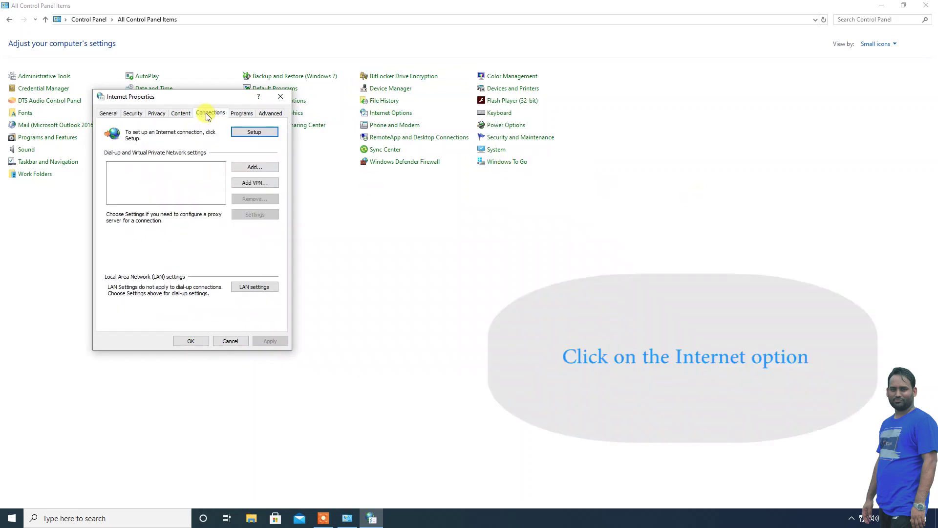
pyautogui.click(139, 118)
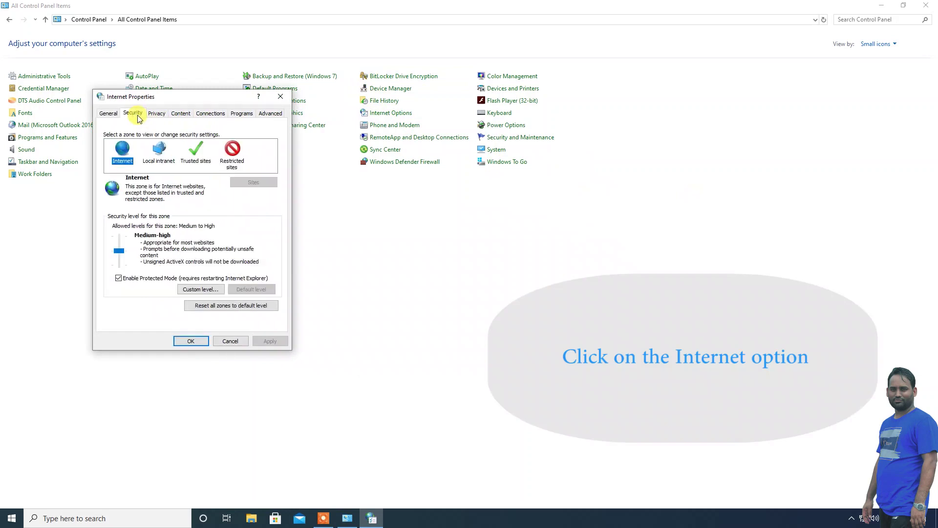
pyautogui.click(153, 116)
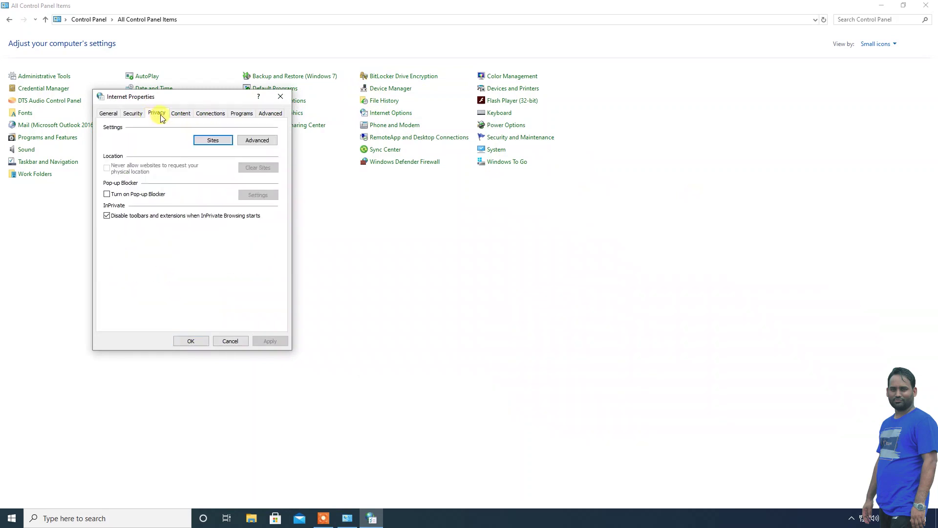
pyautogui.click(177, 115)
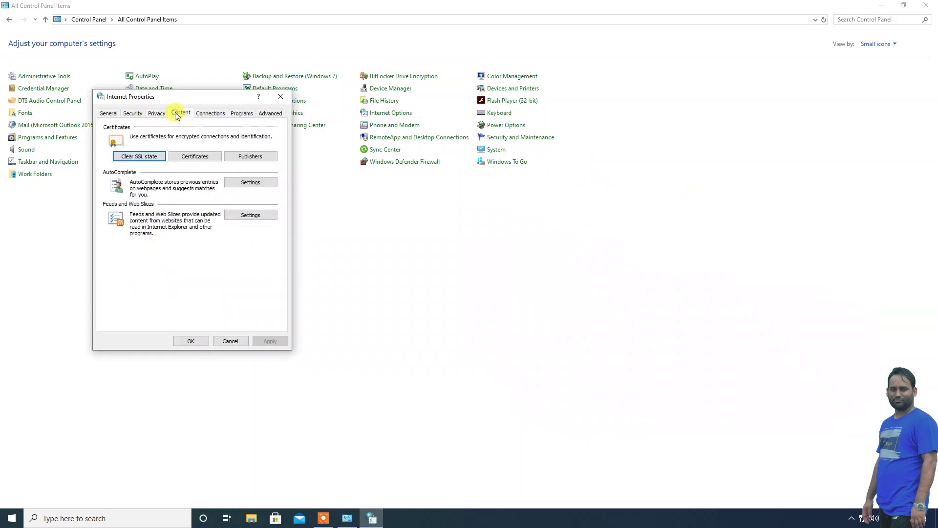
pyautogui.click(203, 116)
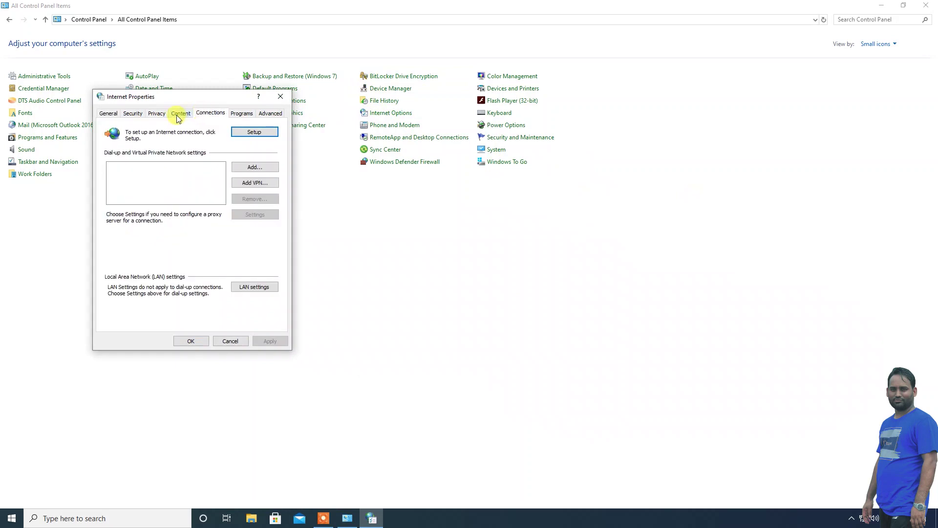
# Turn off the Pop-up Blocker in the Privacy settings of Internet Properties.
pyautogui.click(157, 113)
pyautogui.click(107, 194)
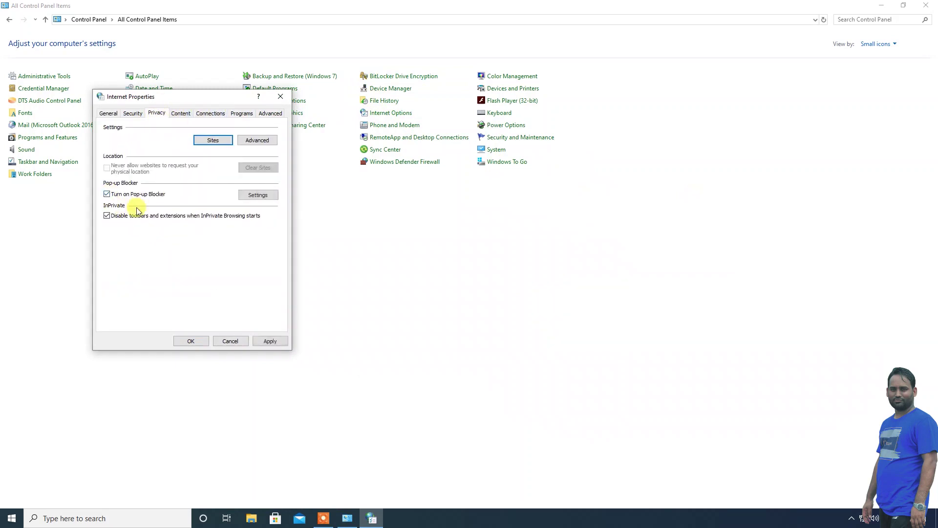
pyautogui.click(108, 195)
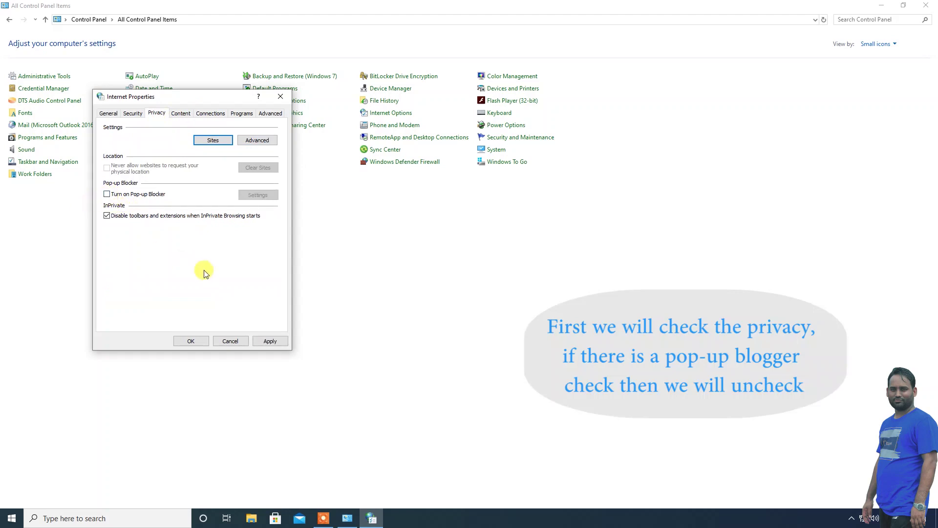
# Open the LAN settings for the internet connection and turn off the use of a proxy server for the LAN.
pyautogui.click(205, 114)
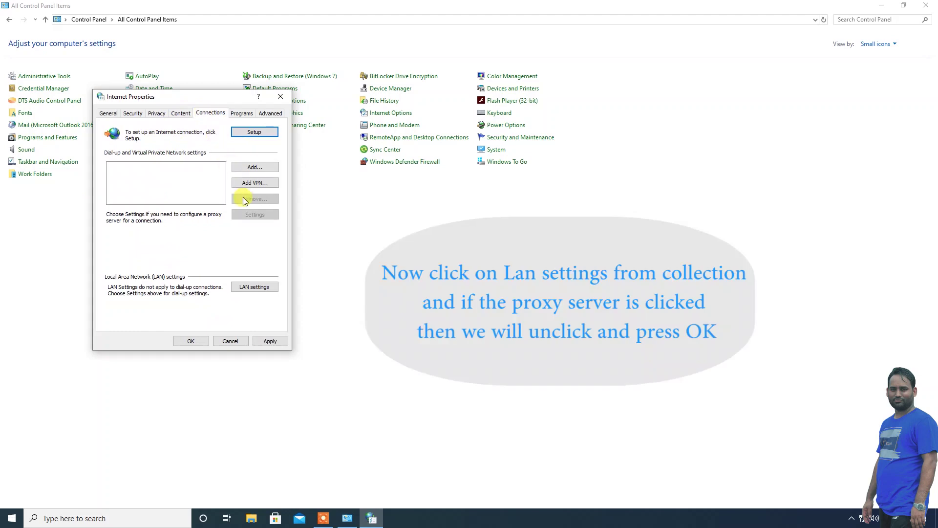
pyautogui.click(252, 289)
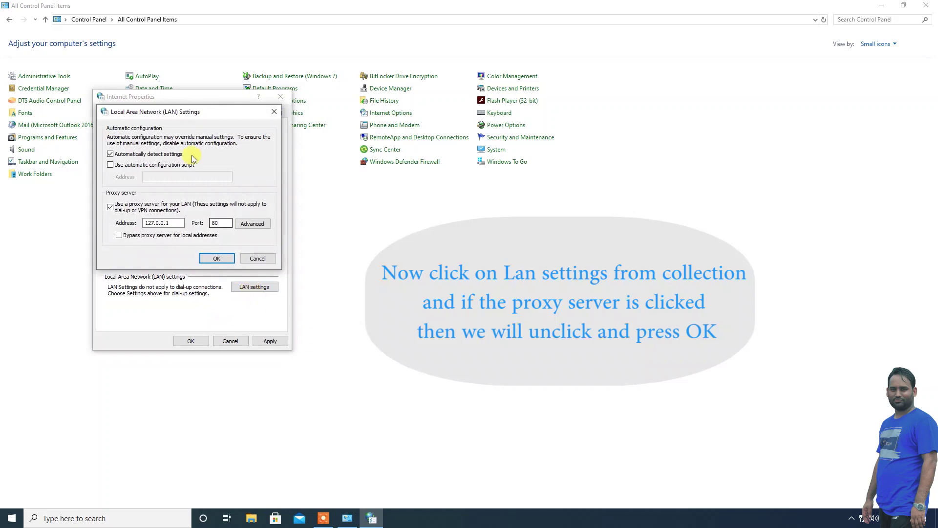
pyautogui.moveTo(184, 120); pyautogui.dragTo(381, 106)
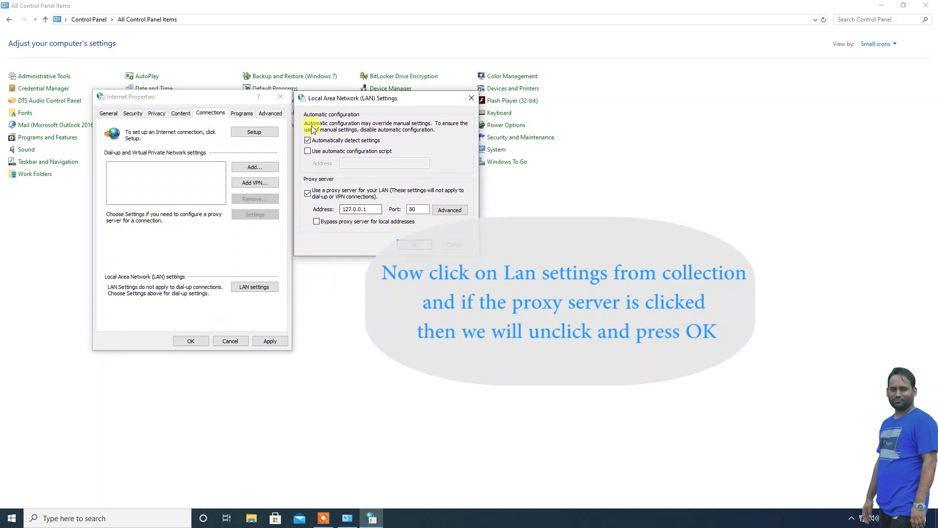
pyautogui.click(308, 193)
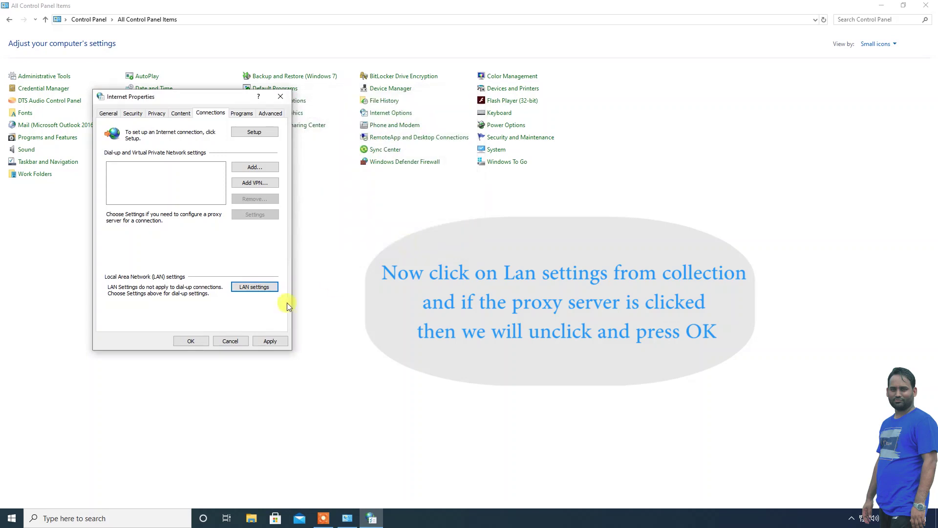
# Apply the changed internet settings and close both Internet Properties and Control Panel.
pyautogui.click(269, 341)
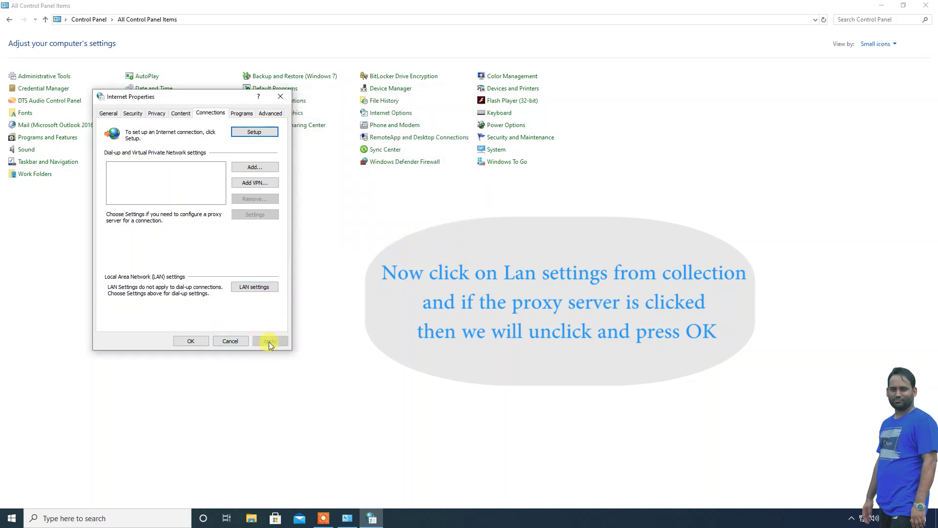
pyautogui.click(191, 342)
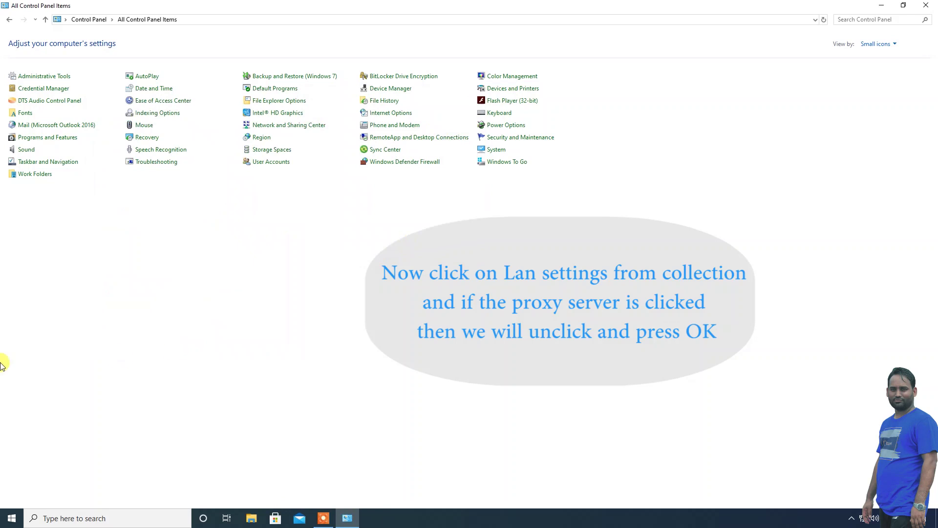
pyautogui.click(926, 6)
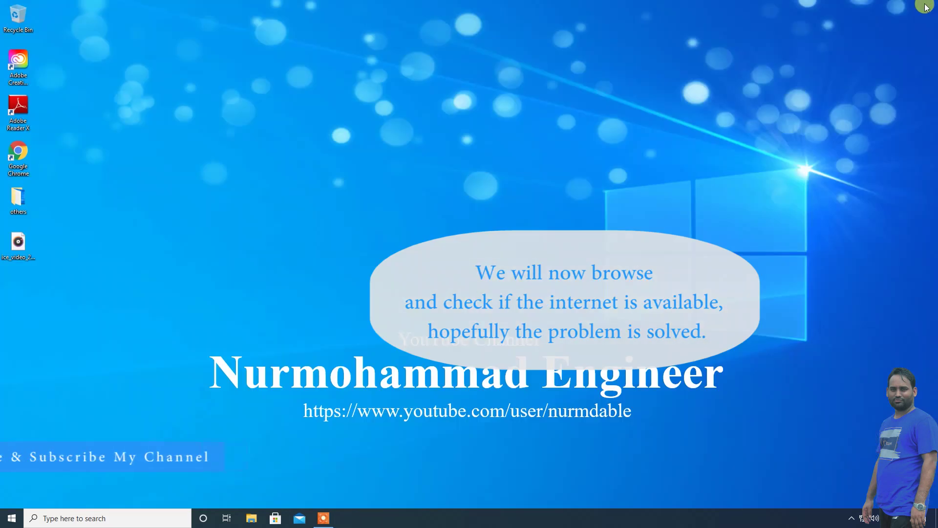
# Switch to Google Chrome from the desktop and load google.com to test the internet connection.
pyautogui.doubleClick(25, 153)
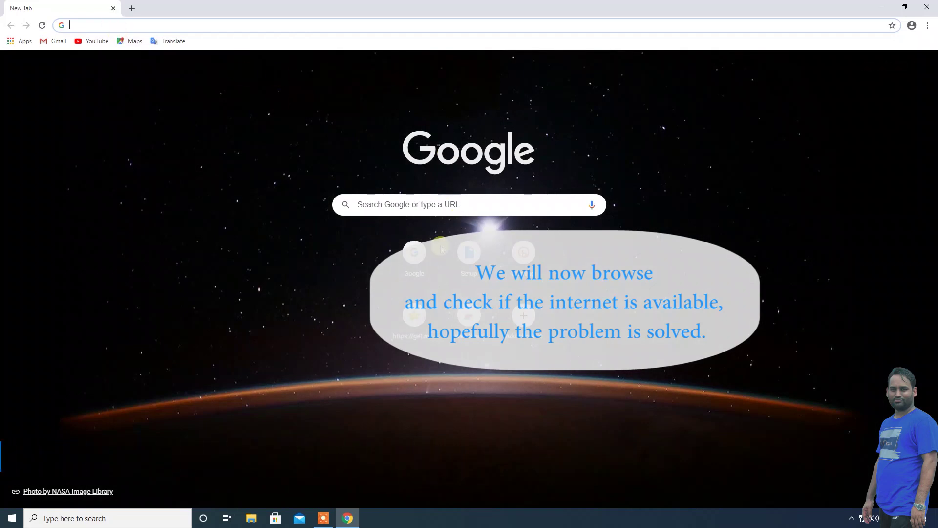
pyautogui.click(117, 25)
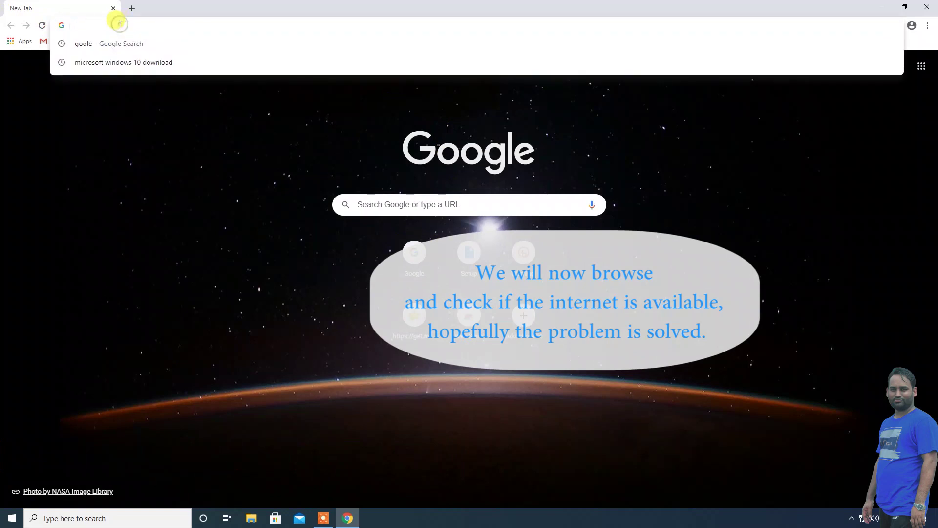
pyautogui.write('google')
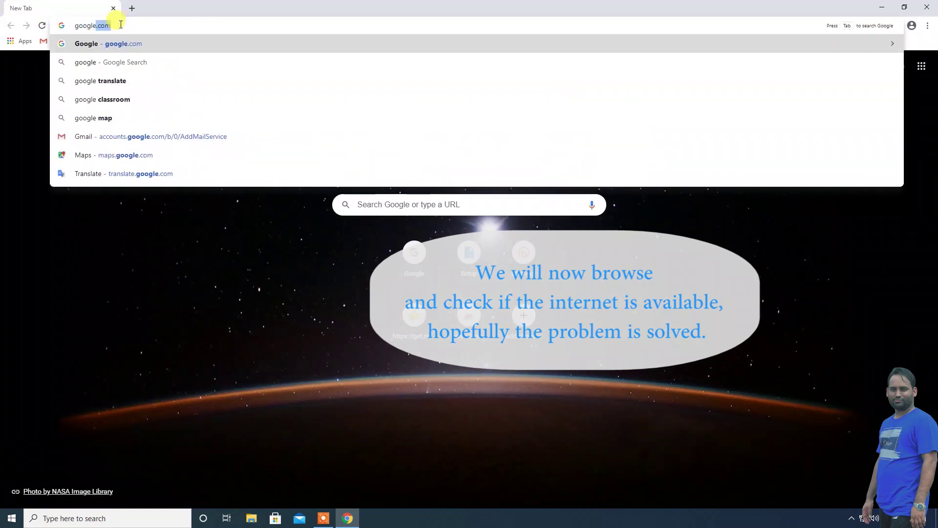
pyautogui.write('.c')
pyautogui.press('Return')
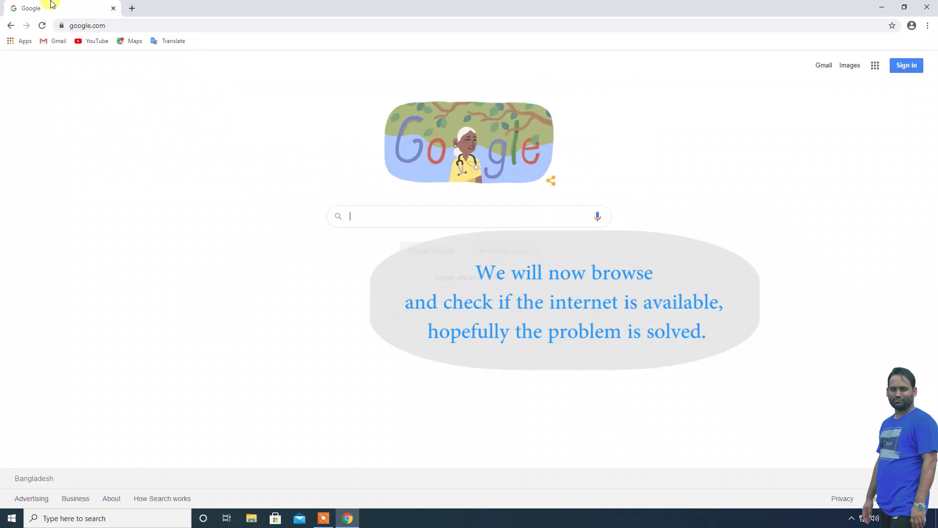
# Open YouTube from the bookmarks and search for the video creator's channel by name.
pyautogui.click(92, 41)
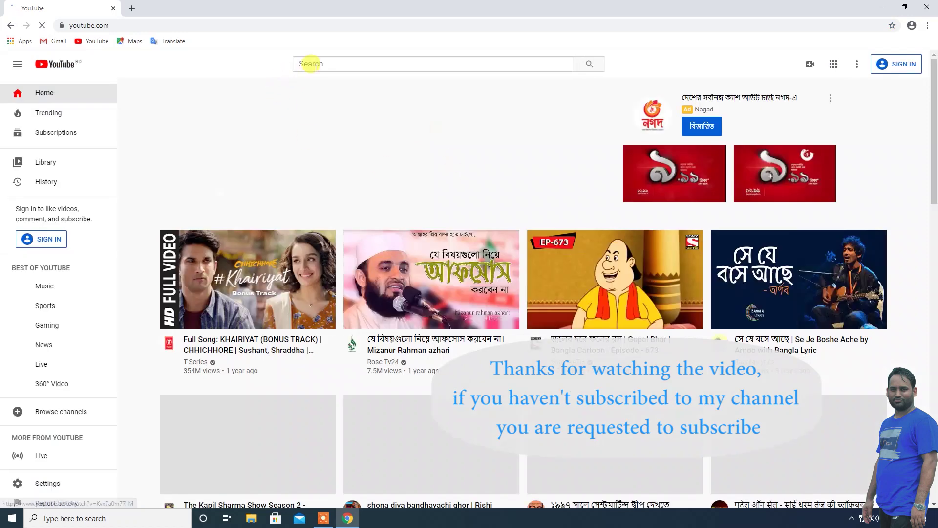
pyautogui.click(314, 65)
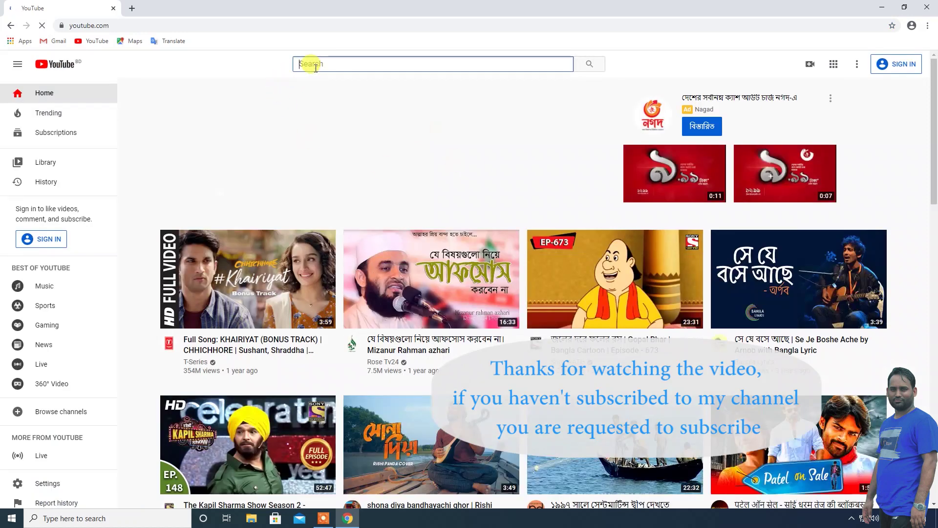
pyautogui.write('hammad engineer')
pyautogui.press('Return')
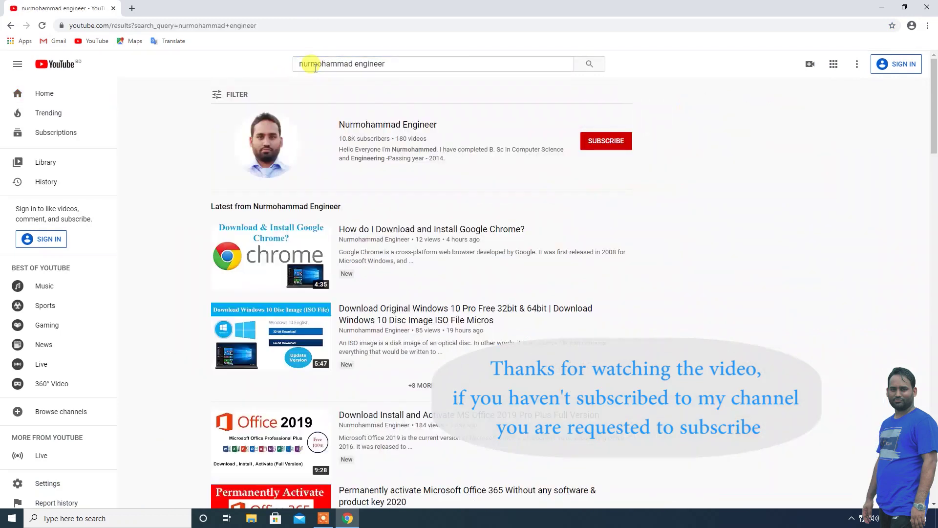
pyautogui.moveTo(369, 278)
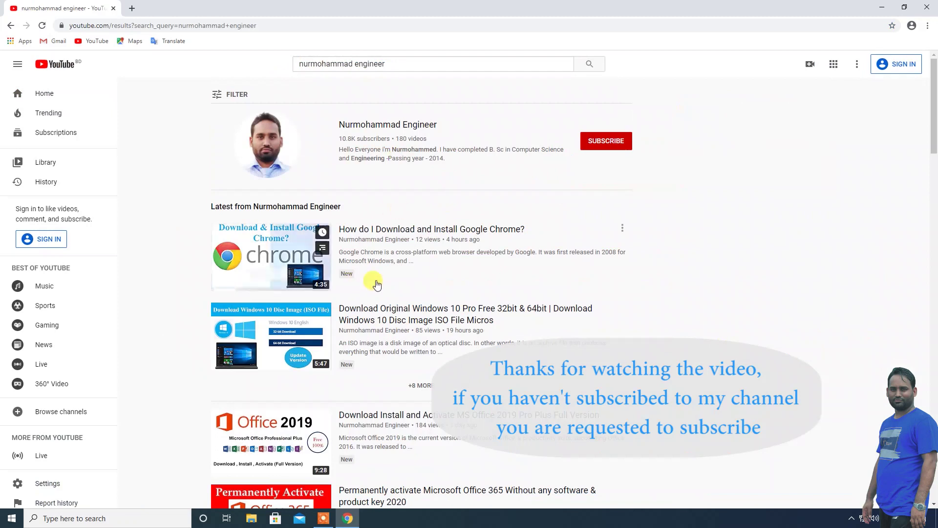